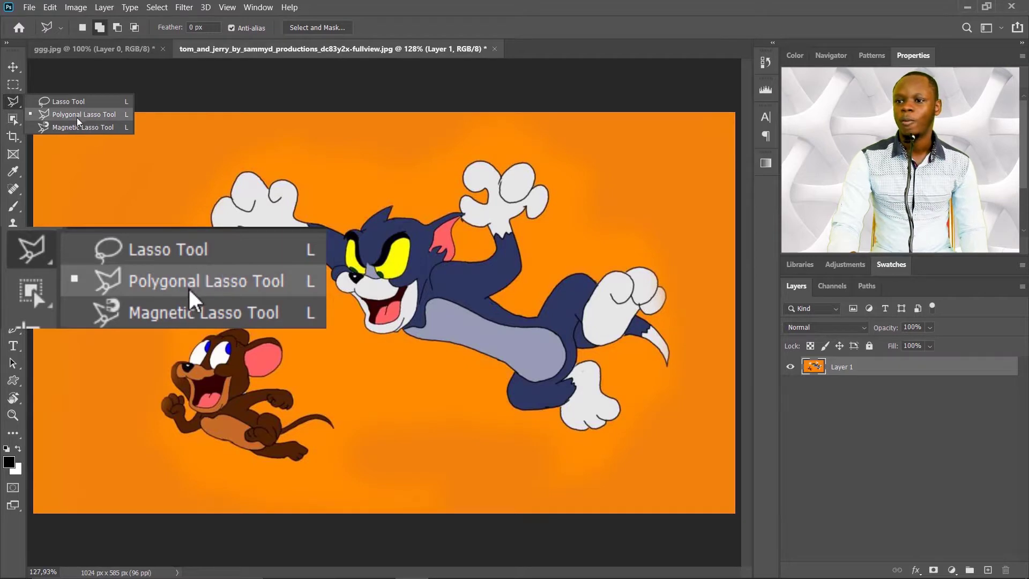
# Step: Trace a freehand Lasso selection around the cat's outstretched white hand above the mouse
pyautogui.click(87, 102)
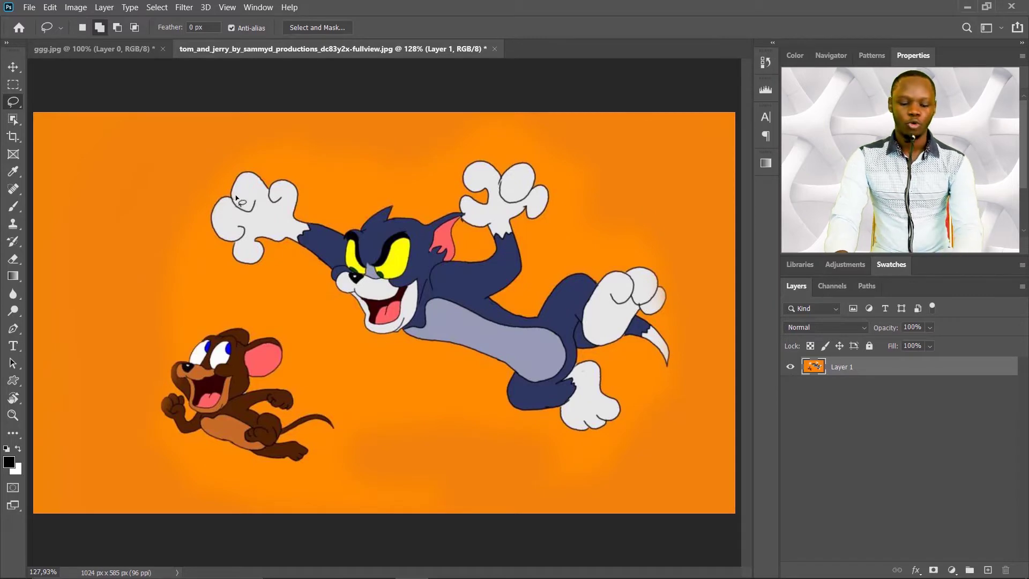
pyautogui.scroll(2, 230, 171)
pyautogui.scroll(4, 230, 172)
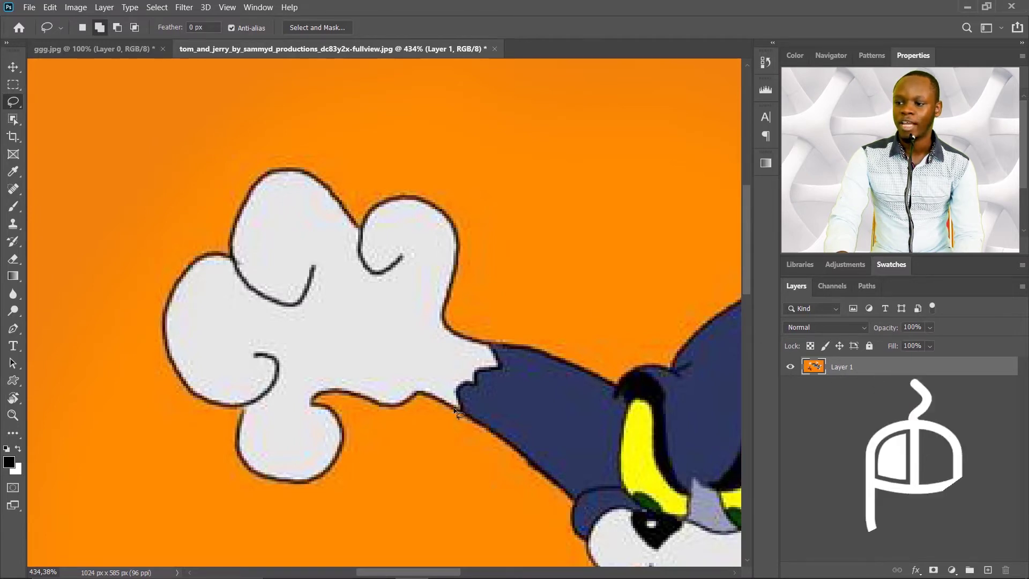
pyautogui.moveTo(455, 409); pyautogui.dragTo(445, 405)
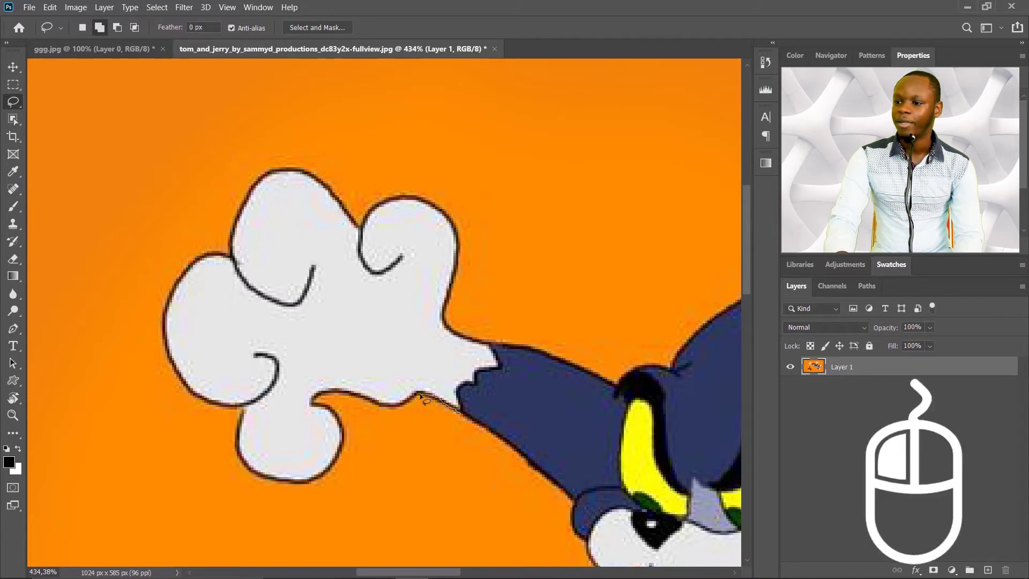
pyautogui.moveTo(393, 409)
pyautogui.mouseDown()
pyautogui.moveTo(331, 392)
pyautogui.moveTo(317, 399)
pyautogui.moveTo(334, 416)
pyautogui.moveTo(342, 452)
pyautogui.moveTo(320, 479)
pyautogui.moveTo(292, 486)
pyautogui.moveTo(248, 472)
pyautogui.moveTo(226, 406)
pyautogui.moveTo(173, 377)
pyautogui.moveTo(171, 305)
pyautogui.moveTo(199, 261)
pyautogui.moveTo(235, 236)
pyautogui.moveTo(262, 181)
pyautogui.moveTo(293, 173)
pyautogui.moveTo(338, 205)
pyautogui.moveTo(438, 206)
pyautogui.moveTo(466, 266)
pyautogui.moveTo(463, 256)
pyautogui.moveTo(448, 323)
pyautogui.moveTo(498, 370)
pyautogui.mouseUp()
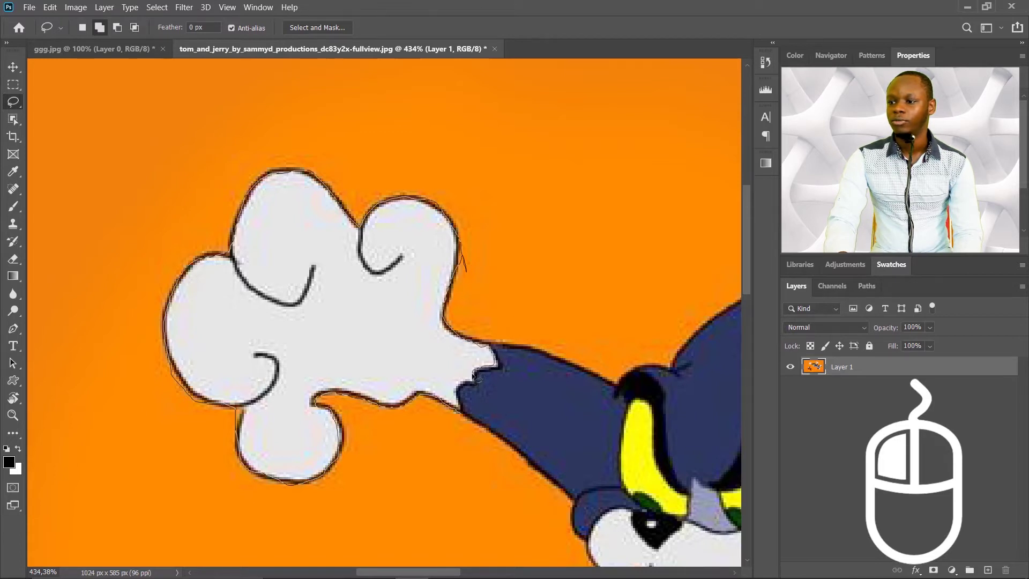
pyautogui.moveTo(466, 408)
pyautogui.mouseDown()
pyautogui.moveTo(461, 396)
pyautogui.moveTo(465, 411)
pyautogui.mouseUp()
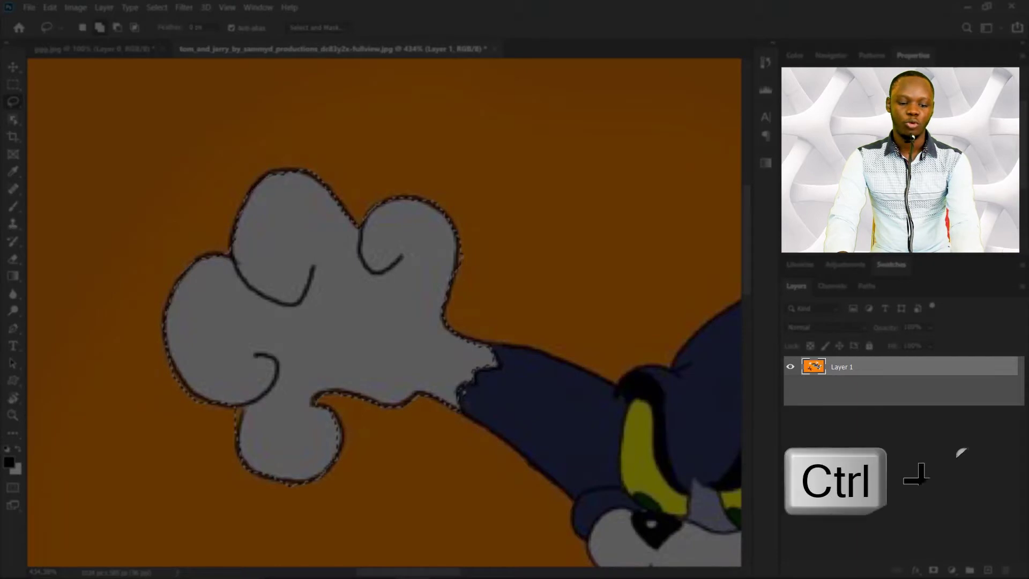
# Step: Copy the selected hand to a new layer and try moving the copy away from the cat's arm
pyautogui.hotkey('ctrl', 'j')
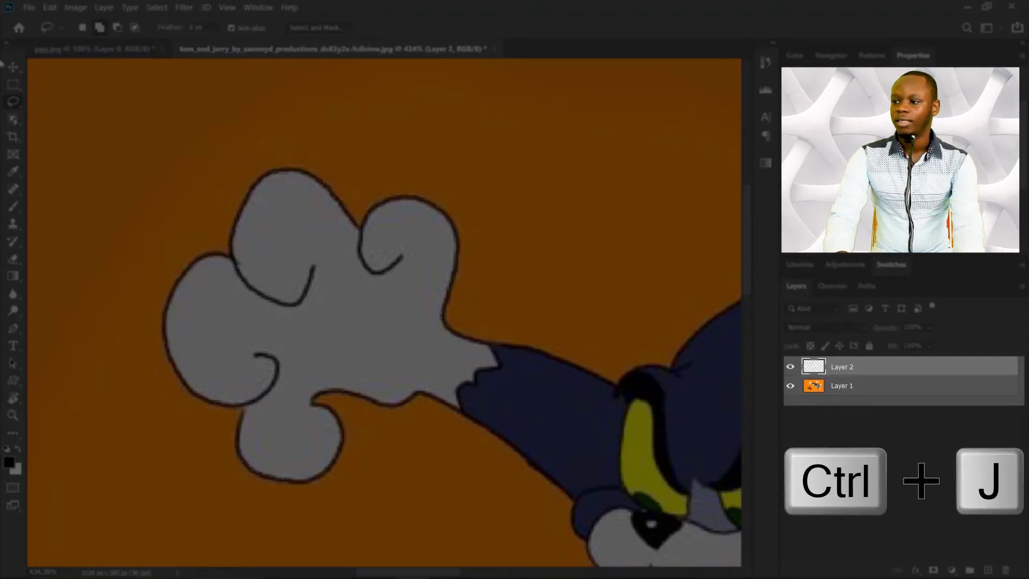
pyautogui.click(16, 68)
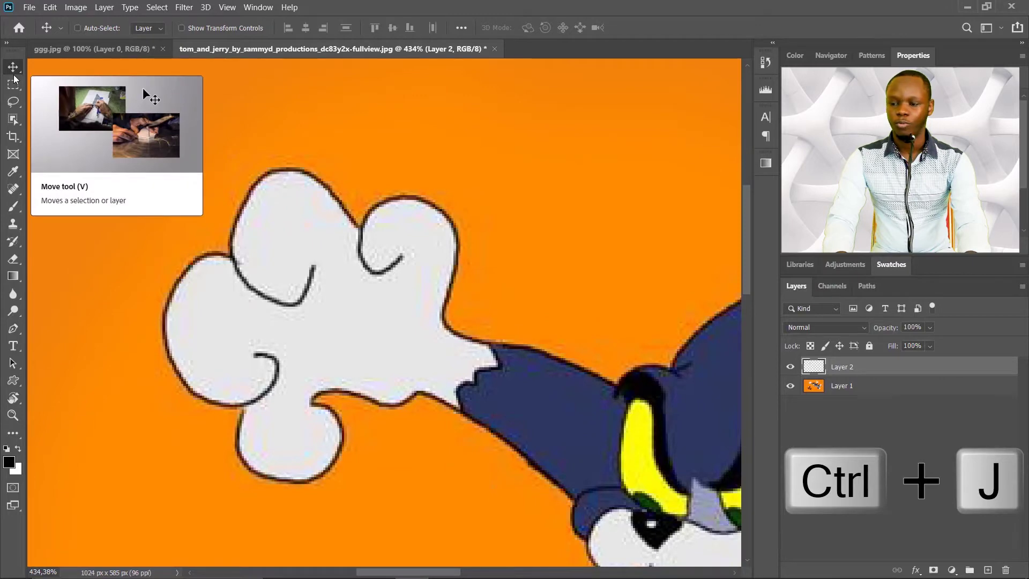
pyautogui.hotkey('ctrl', '0')
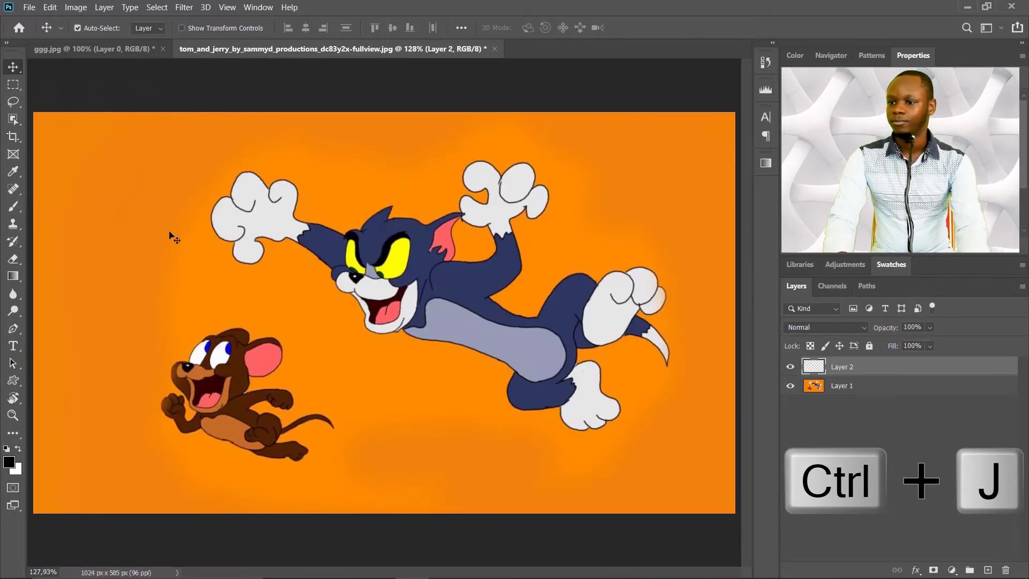
pyautogui.moveTo(248, 221); pyautogui.dragTo(155, 262)
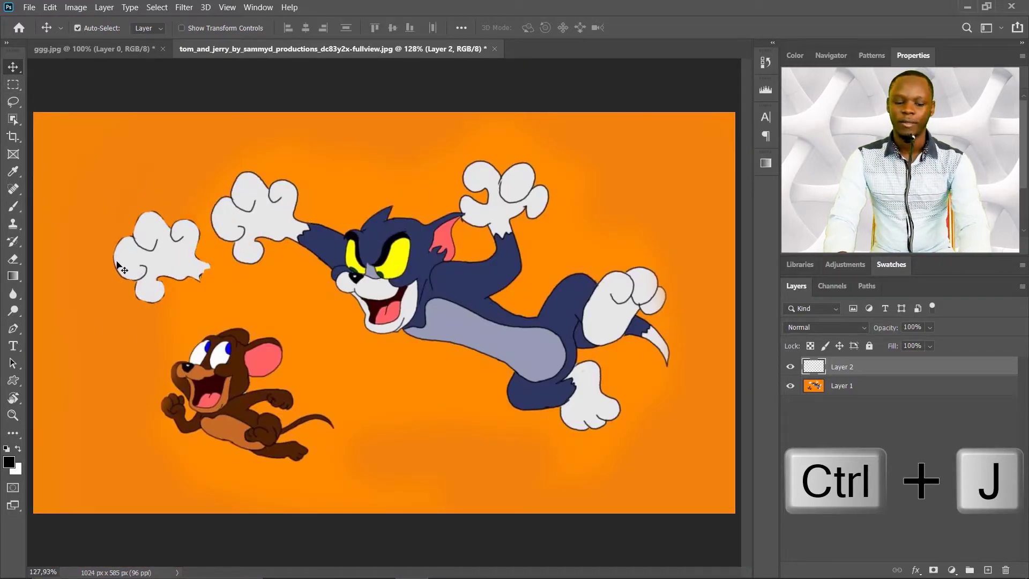
pyautogui.press('Delete')
# Step: Start a Polygonal Lasso outline along the lower edge of the cat's belly, from the leg towards the chest
pyautogui.rightClick(13, 102)
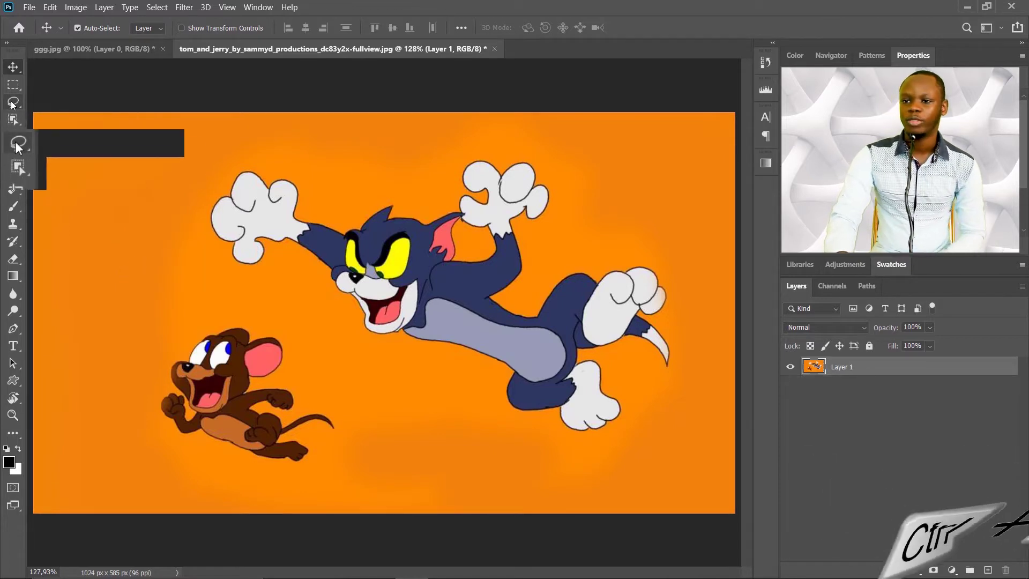
pyautogui.click(60, 124)
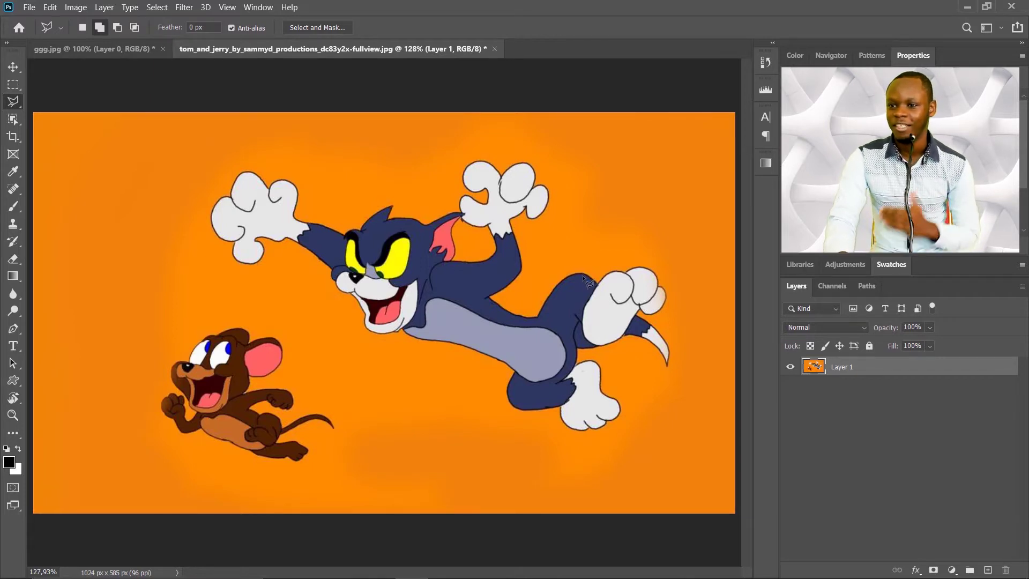
pyautogui.rightClick(13, 102)
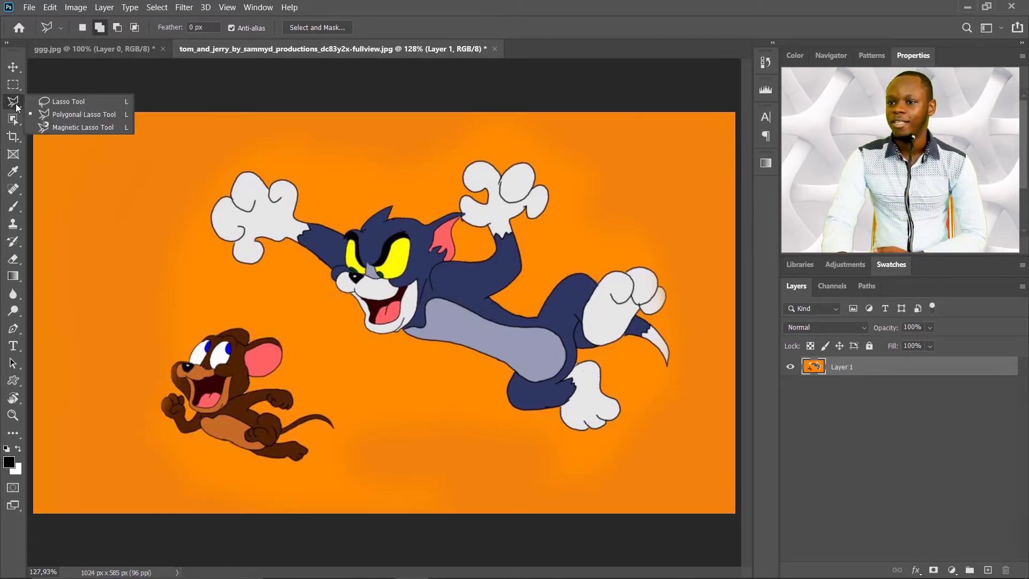
pyautogui.click(75, 115)
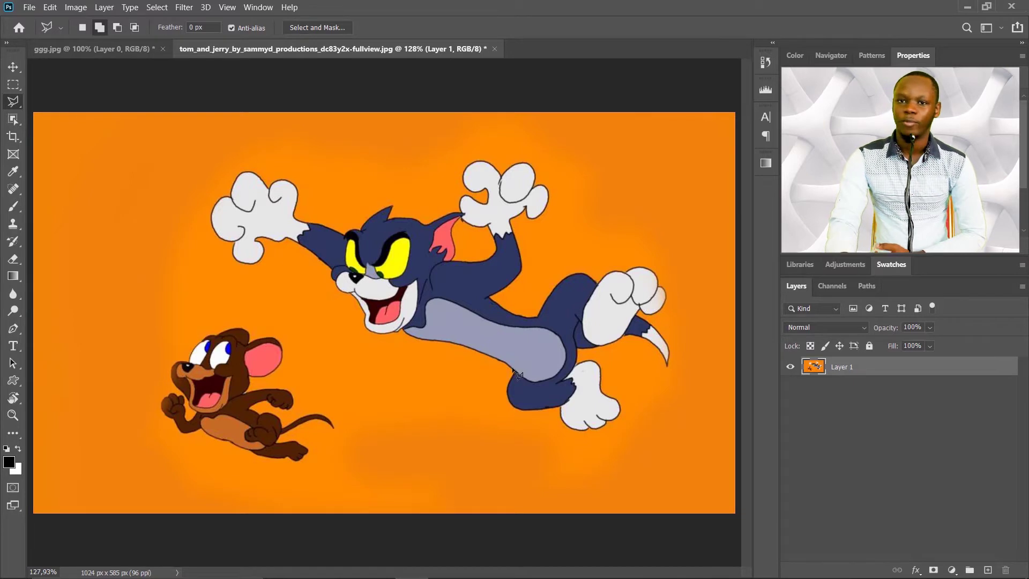
pyautogui.hotkey('ctrl', '+')
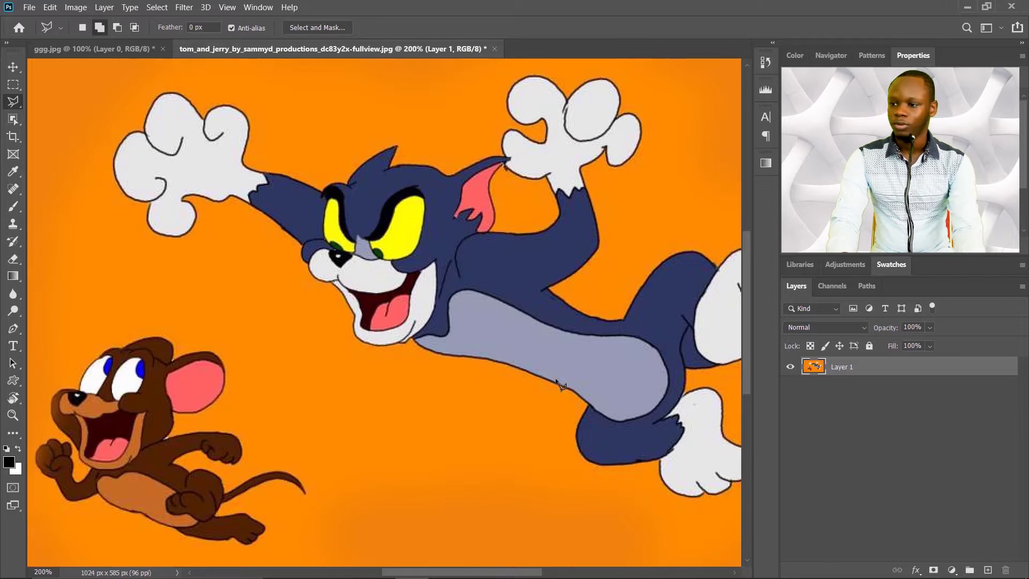
pyautogui.scroll(1, 557, 379)
pyautogui.scroll(1, 559, 381)
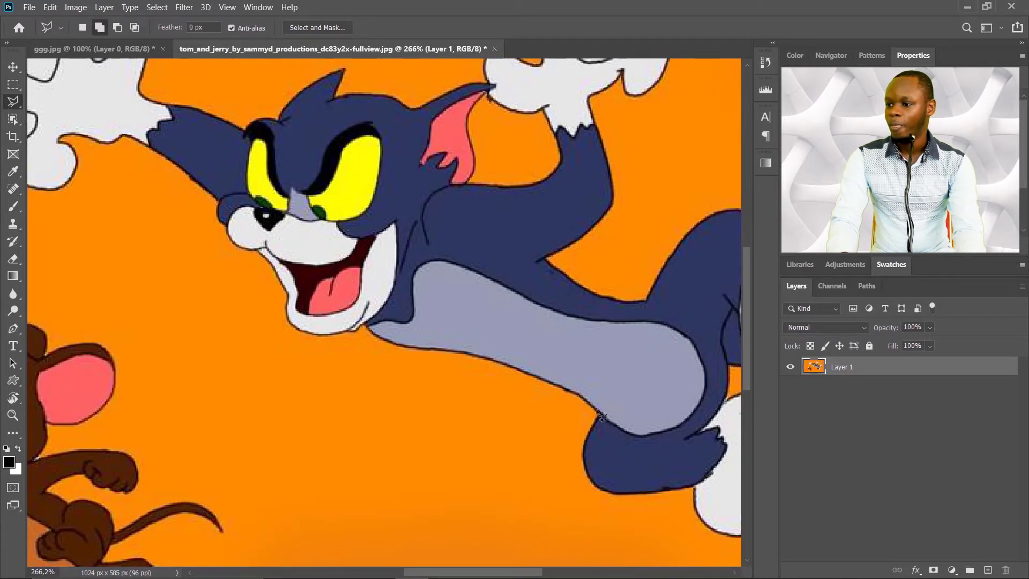
pyautogui.click(564, 397)
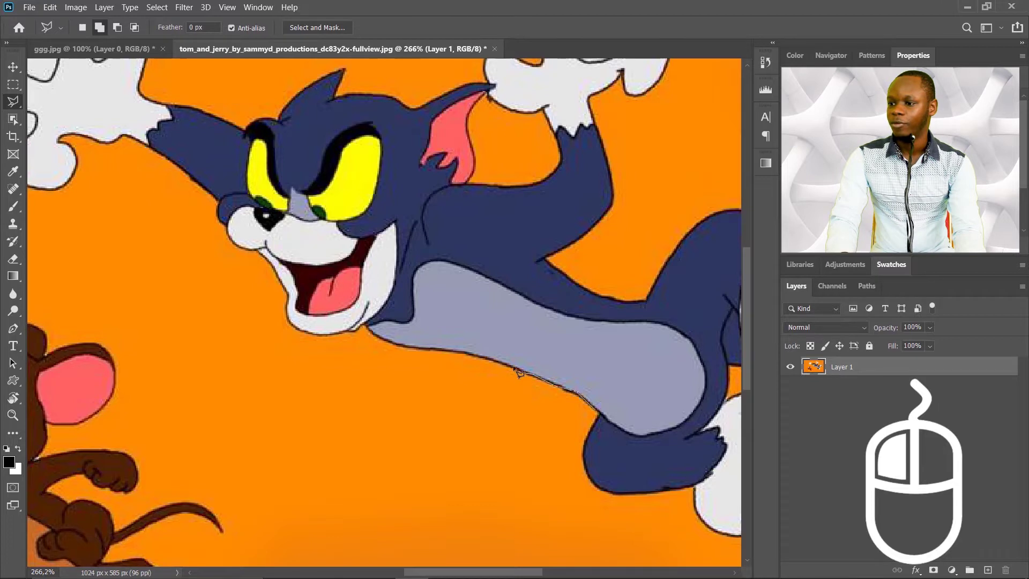
pyautogui.click(484, 358)
# Step: Place stray Polygonal Lasso points in the orange area below the cat's belly and remove them from the outline
pyautogui.click(398, 383)
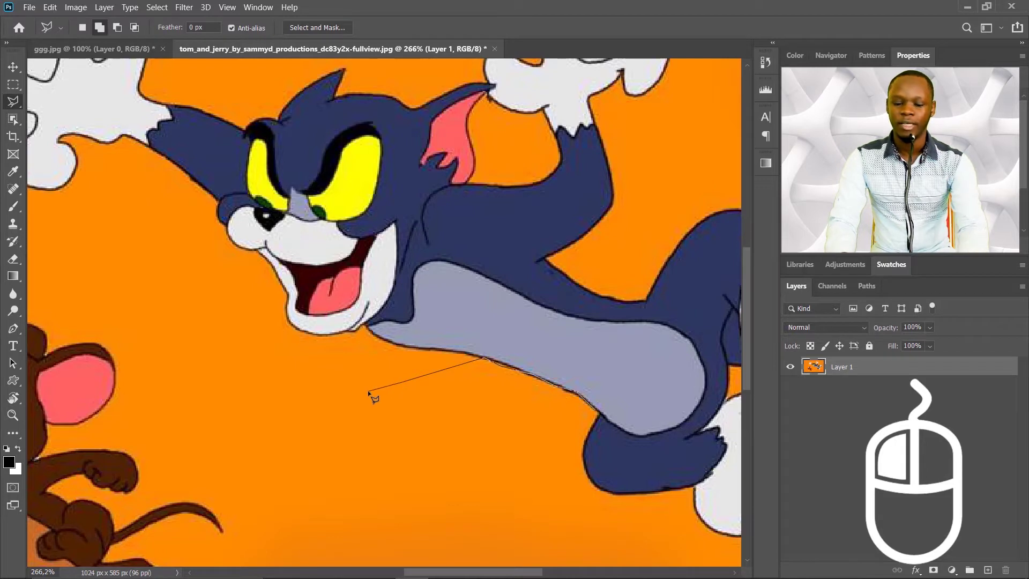
pyautogui.press('Delete')
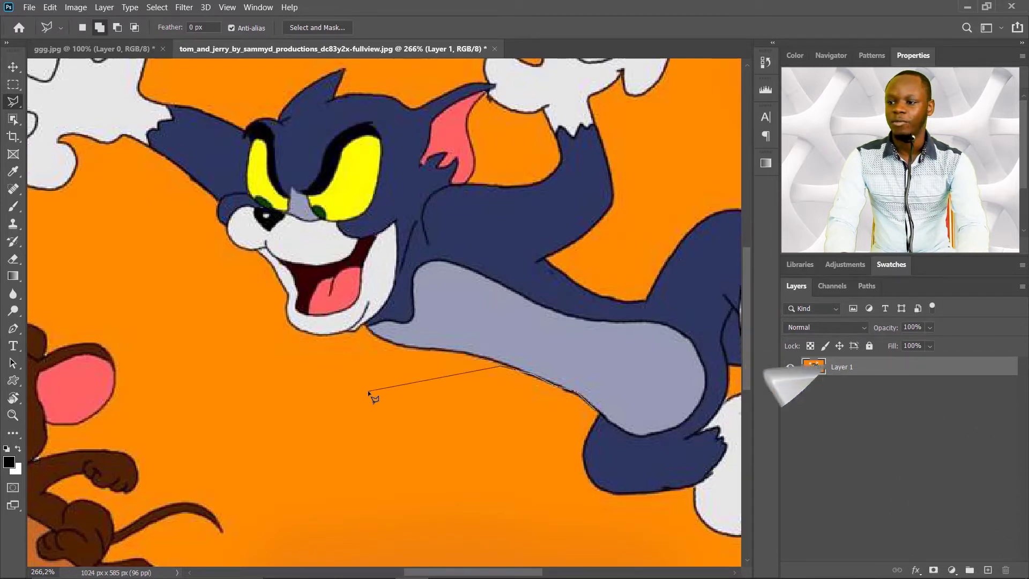
pyautogui.press('Delete')
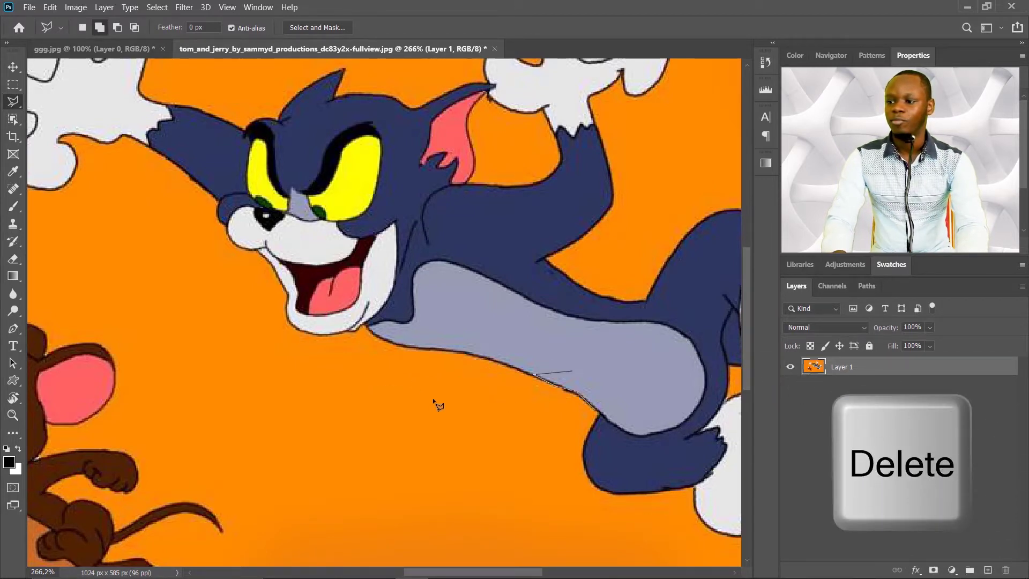
pyautogui.click(418, 384)
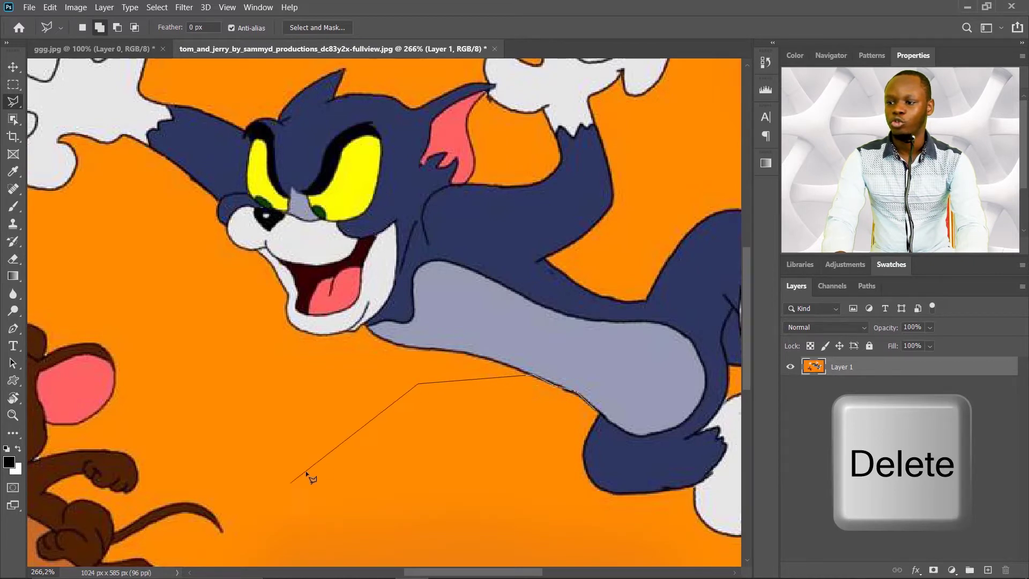
pyautogui.press('Delete')
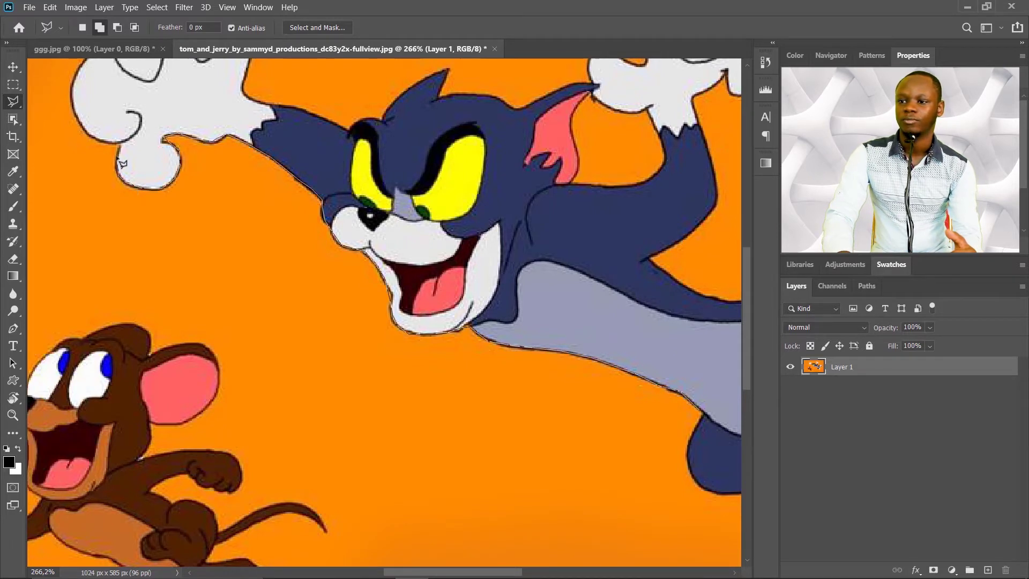
# Step: Trace the Polygonal Lasso outline around the cat's hands, head, legs and tail, and close it into a selection
pyautogui.scroll(3, 91, 107)
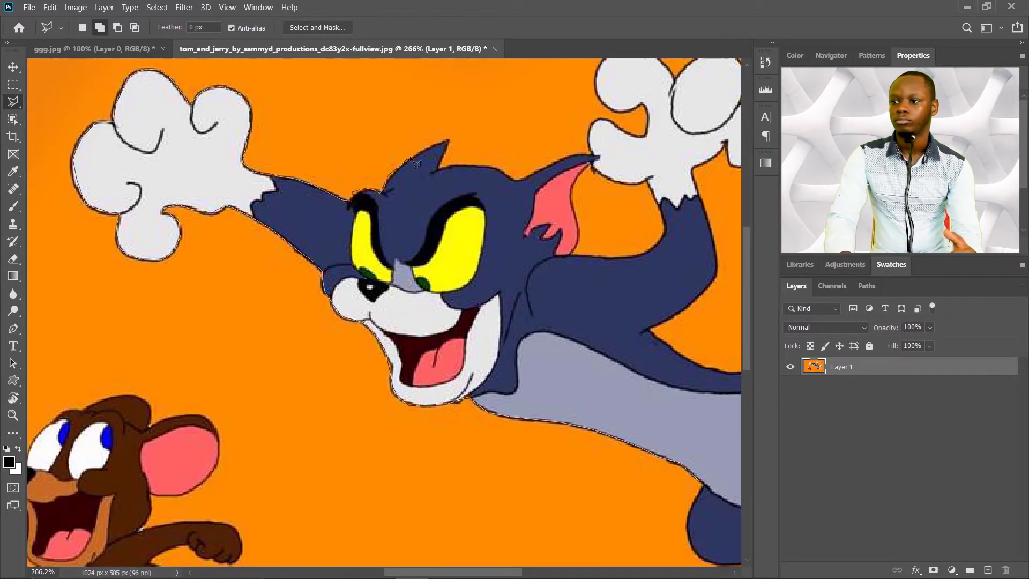
pyautogui.scroll(3, 603, 99)
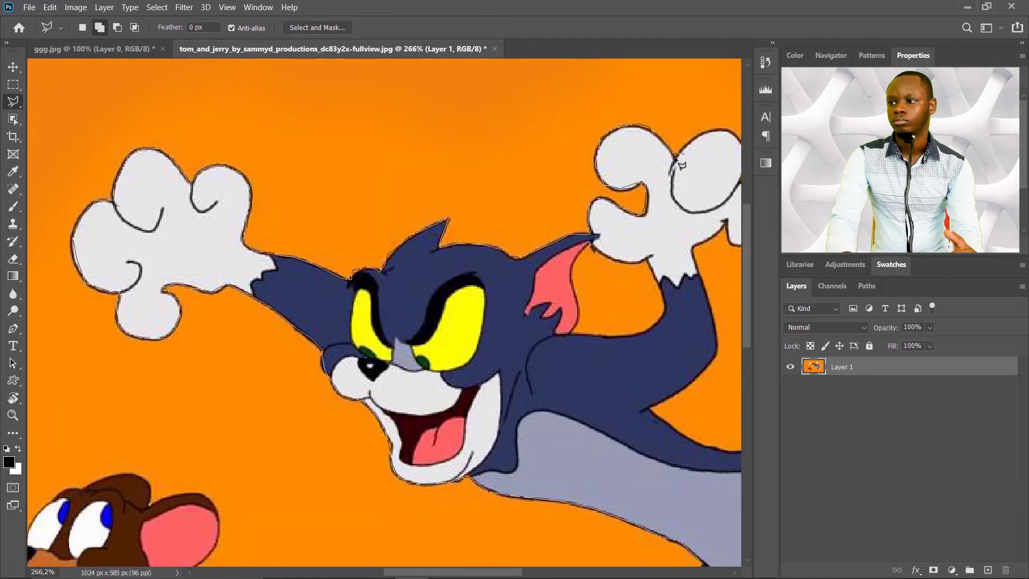
pyautogui.hscroll(10, 428, 182)
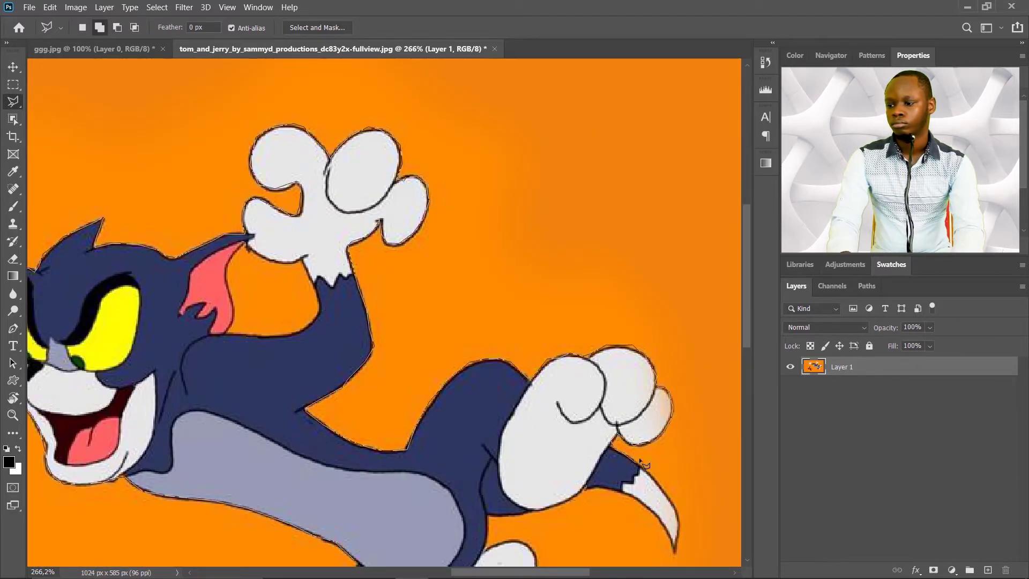
pyautogui.scroll(-4, 530, 509)
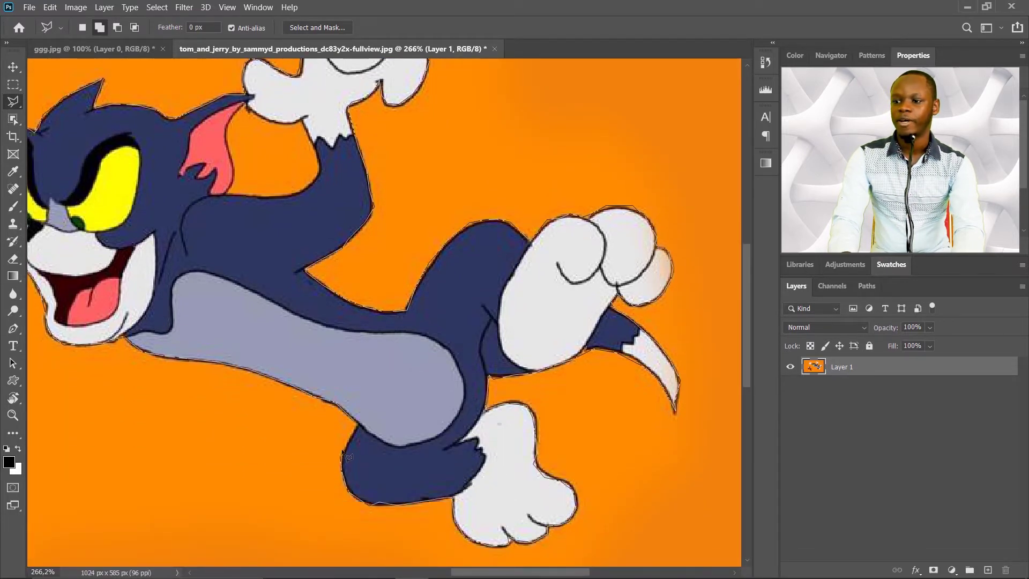
pyautogui.click(362, 427)
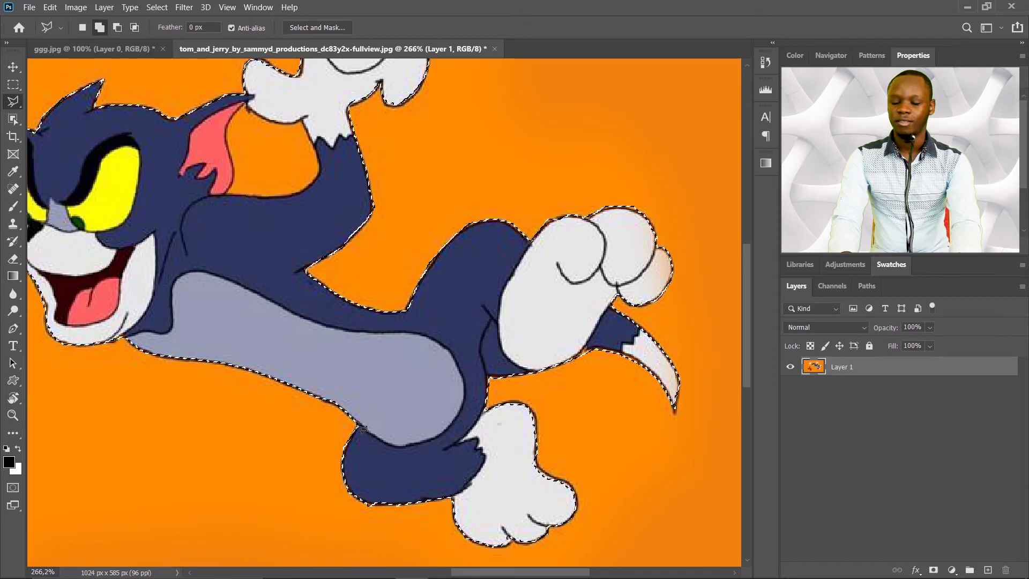
# Step: Try copying the selected cat to a new layer
pyautogui.hotkey('ctrl', 'd')
pyautogui.hotkey('ctrl', '0')
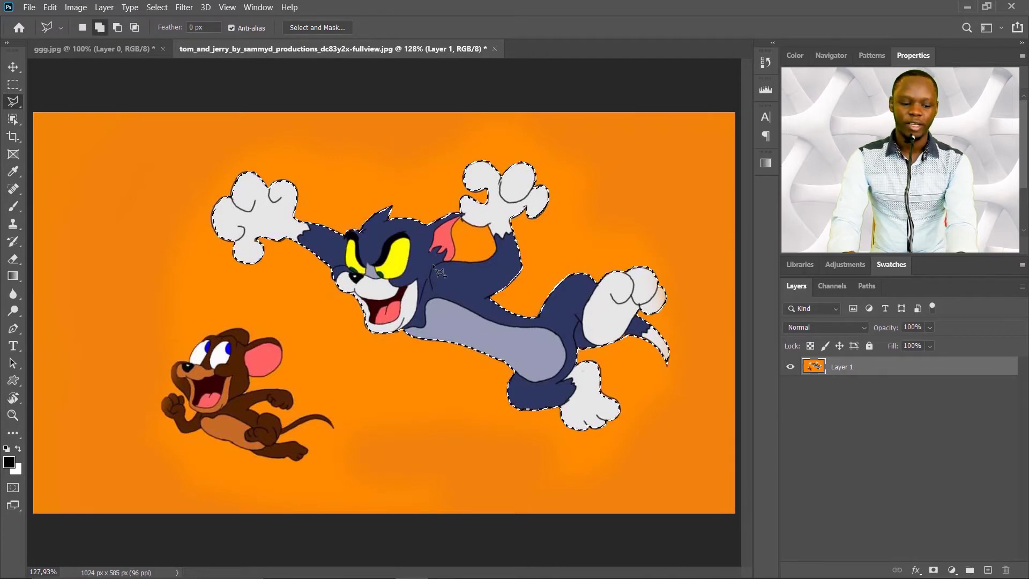
pyautogui.hotkey('ctrl', 'j')
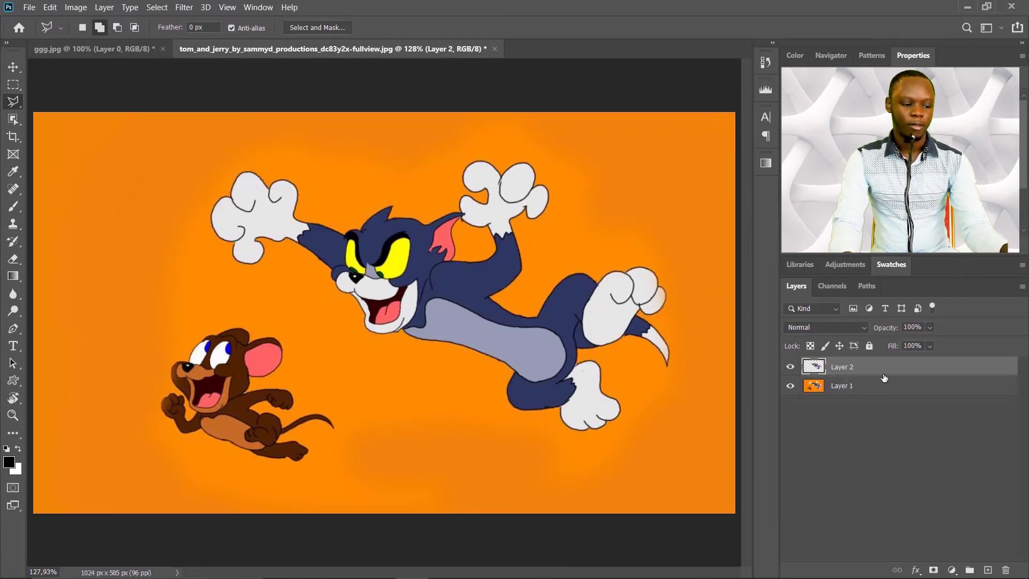
pyautogui.press('z')
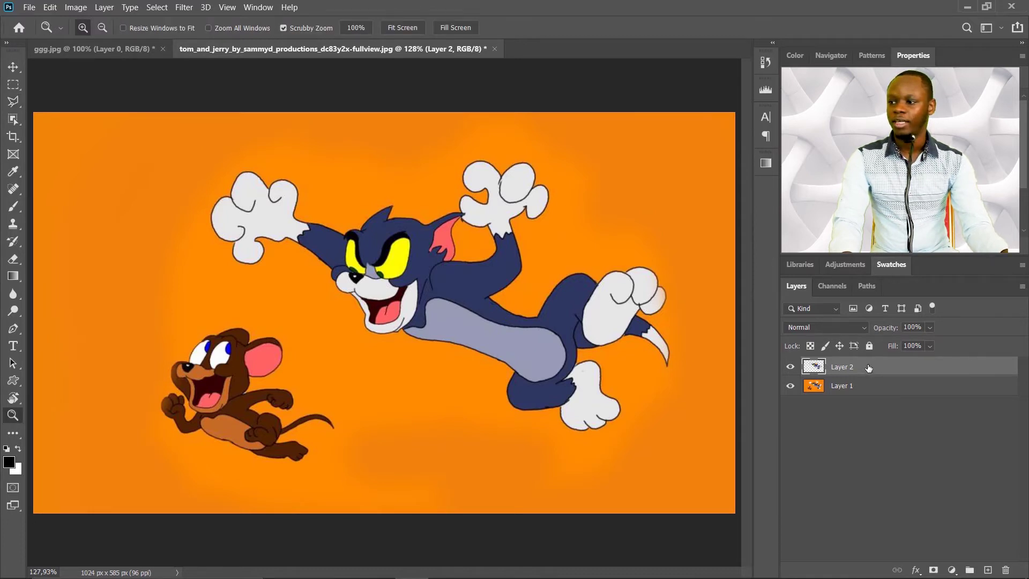
pyautogui.hotkey('ctrl', 'e')
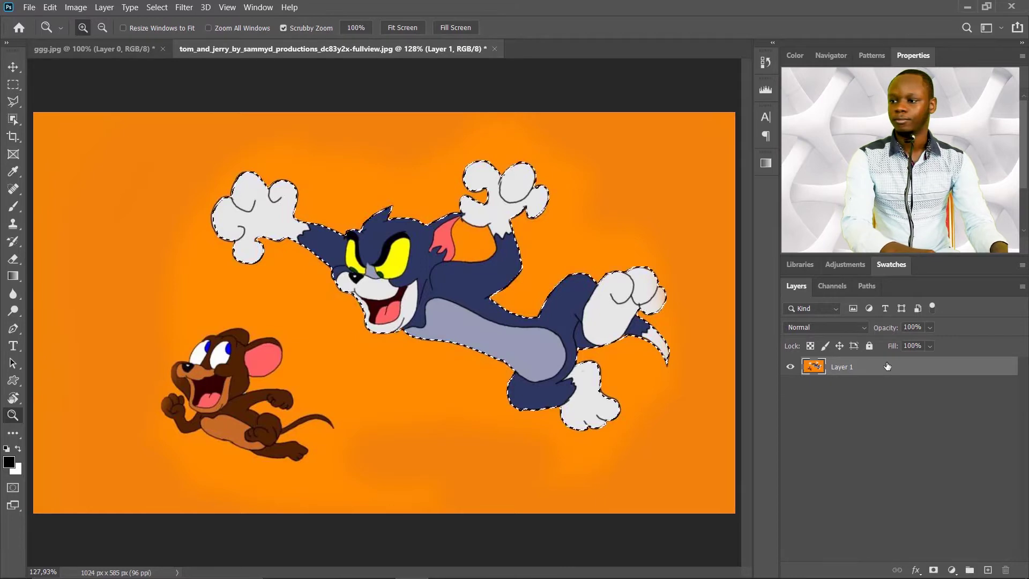
# Step: Activate the Magnetic Lasso tool in add-to-selection mode for the area around the mouse
pyautogui.click(18, 99)
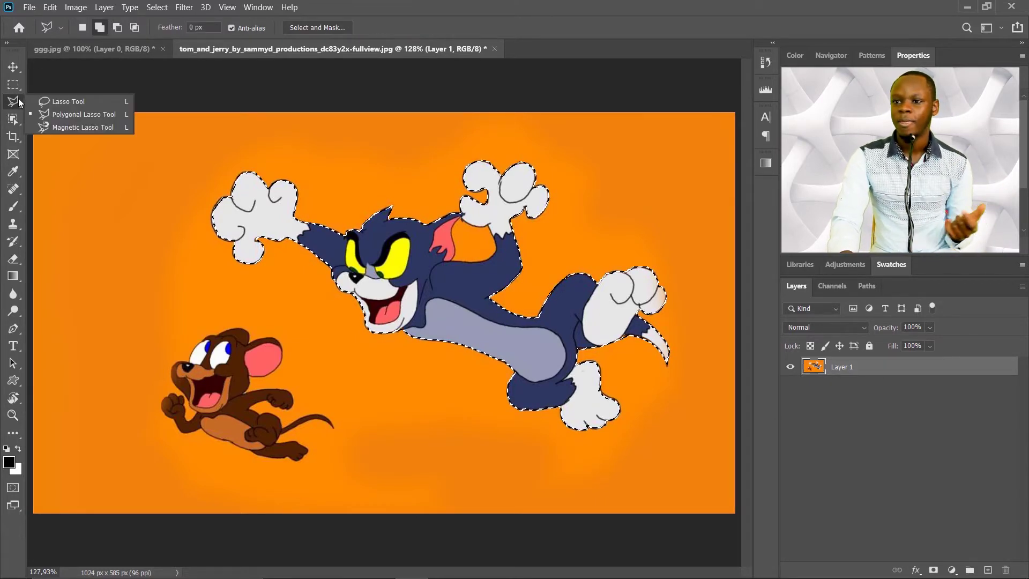
pyautogui.click(77, 127)
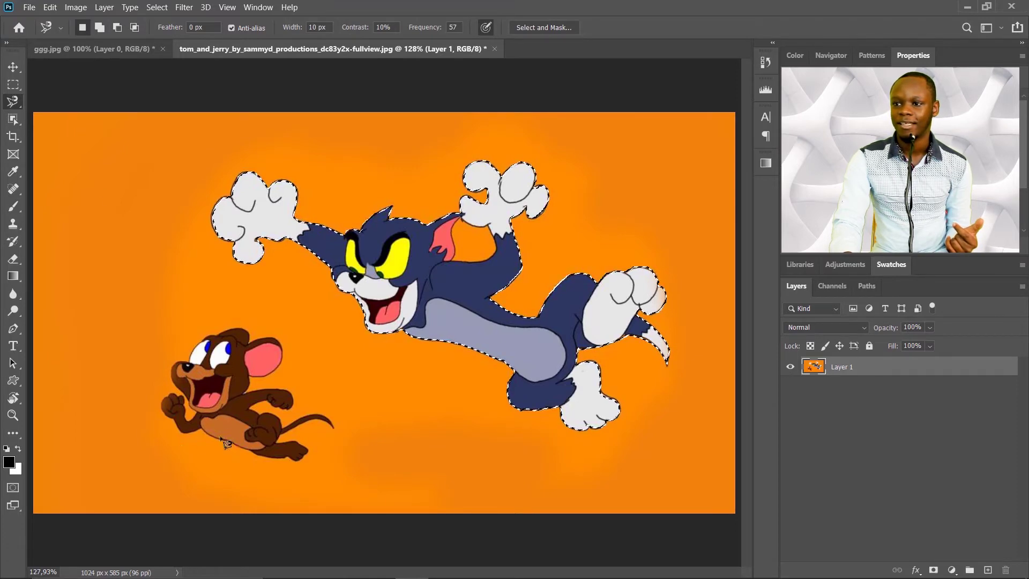
pyautogui.click(100, 27)
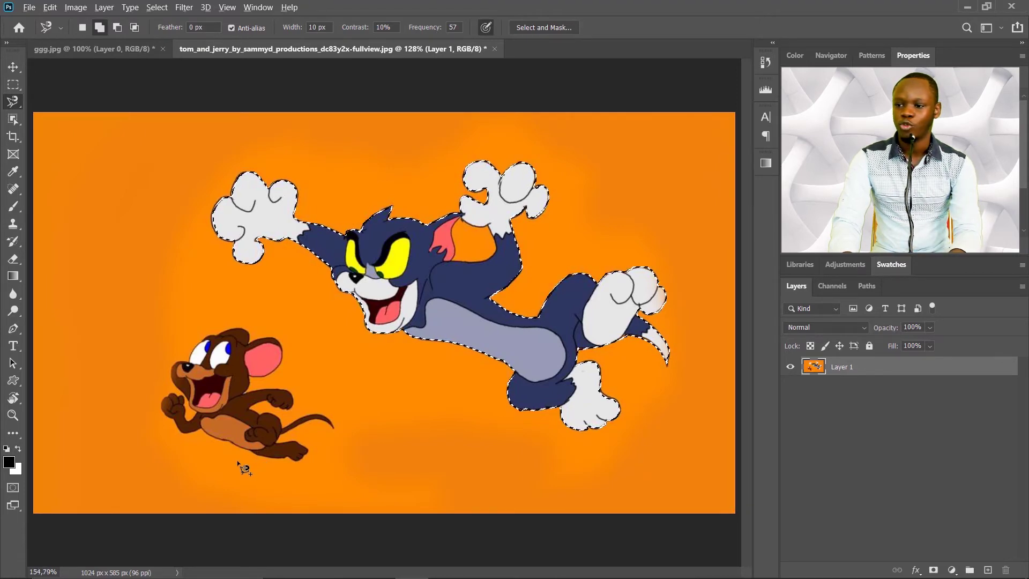
pyautogui.scroll(5, 244, 468)
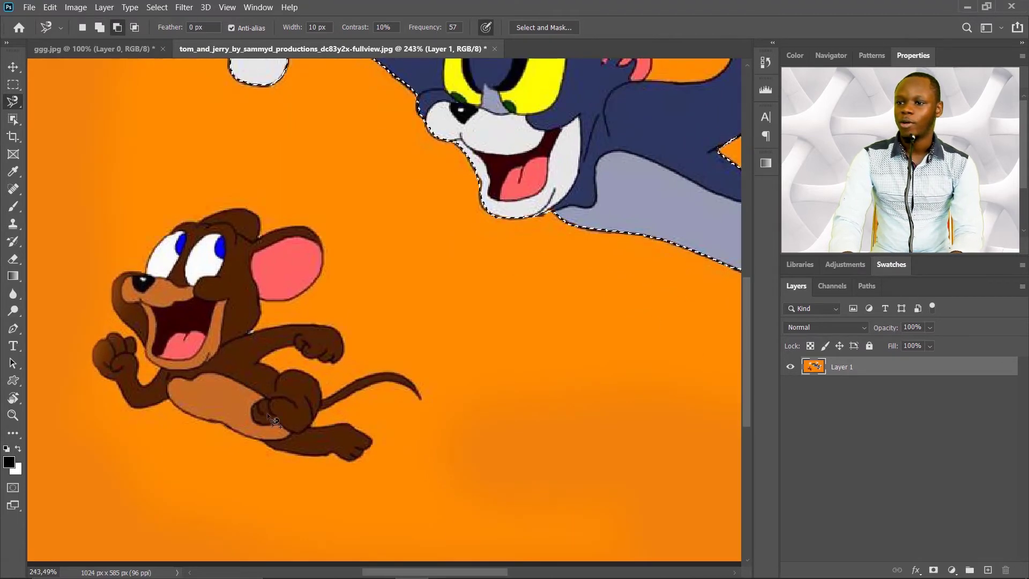
pyautogui.rightClick(13, 102)
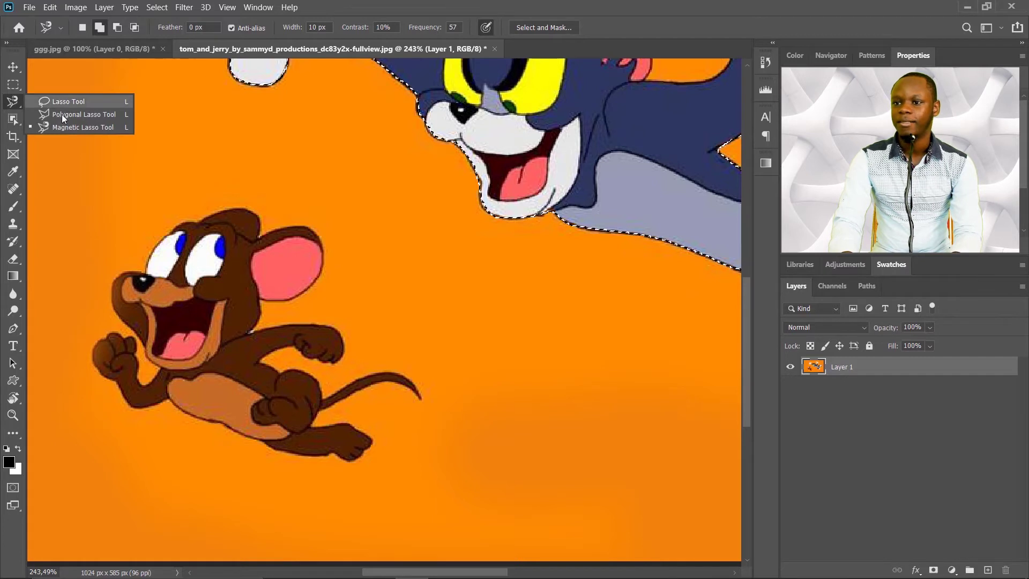
pyautogui.click(51, 127)
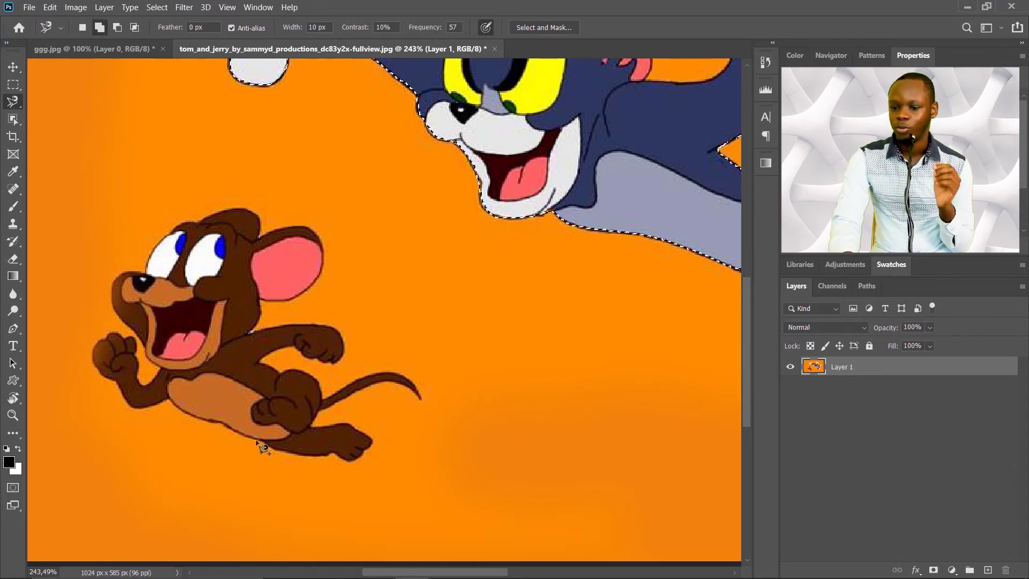
# Step: Trace the mouse with the Magnetic Lasso from its lower belly, removing misplaced anchor points near the raised hand, and close the outline
pyautogui.scroll(2, 263, 447)
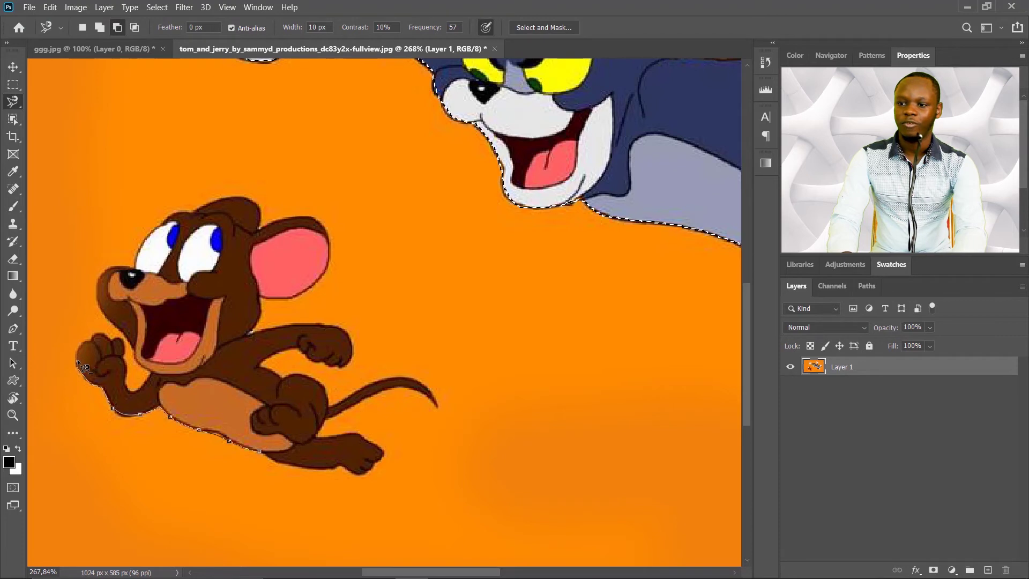
pyautogui.press('BackSpace')
pyautogui.press('BackSpace')
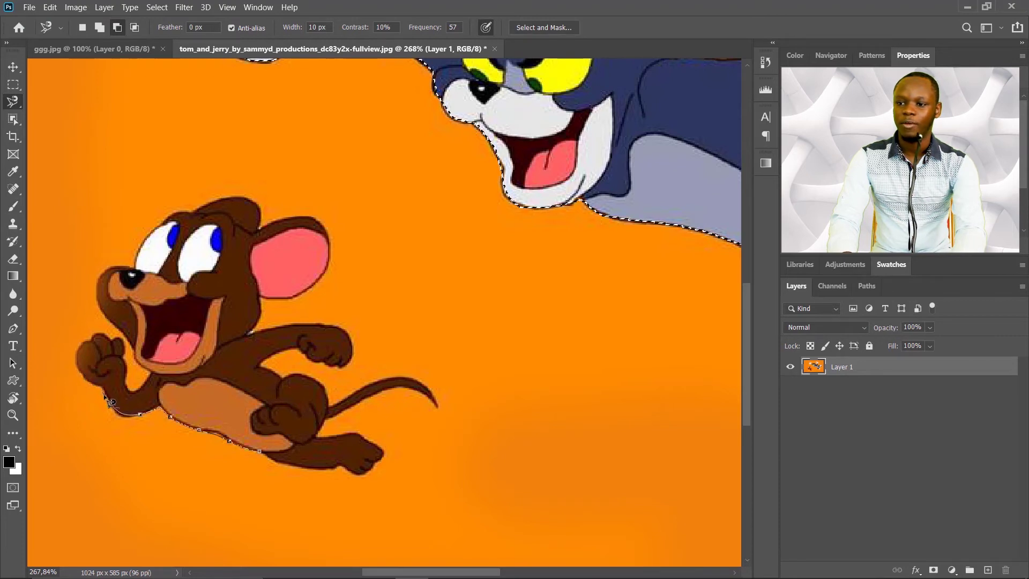
pyautogui.press('BackSpace')
pyautogui.press('BackSpace')
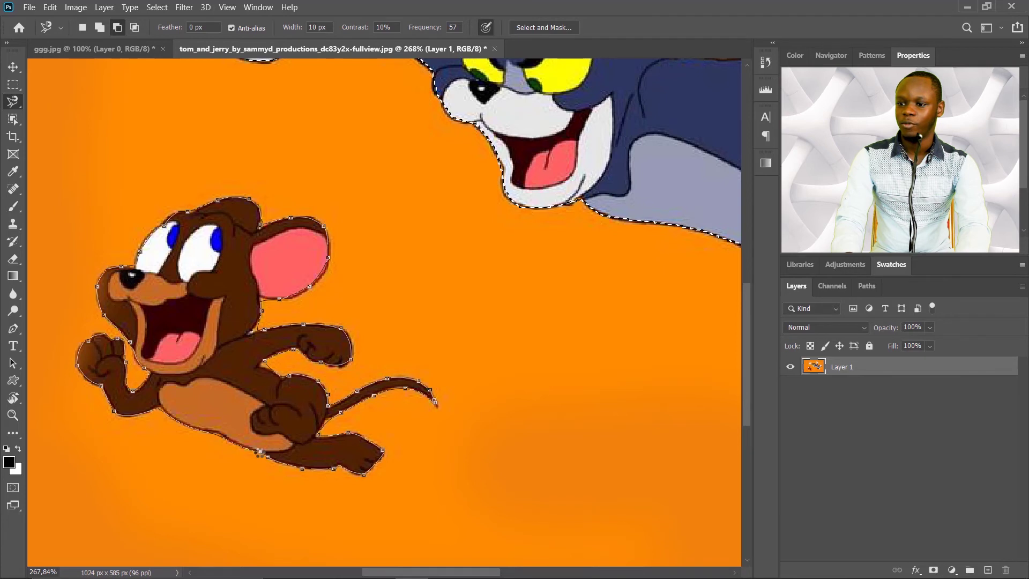
pyautogui.click(264, 461)
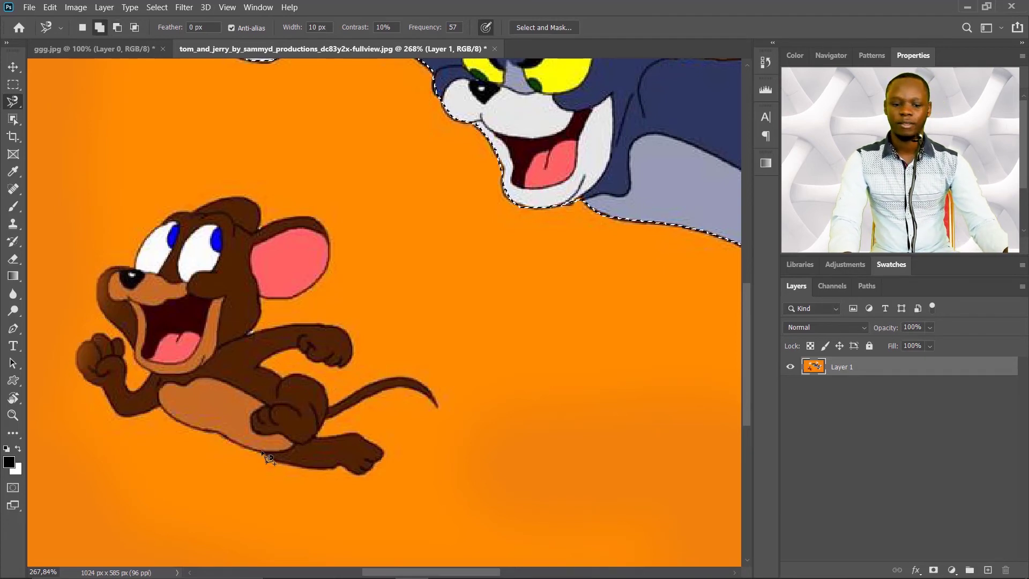
# Step: Copy the selected cat and mouse into the ggg.jpg document as a new layer
pyautogui.hotkey('ctrl', '0')
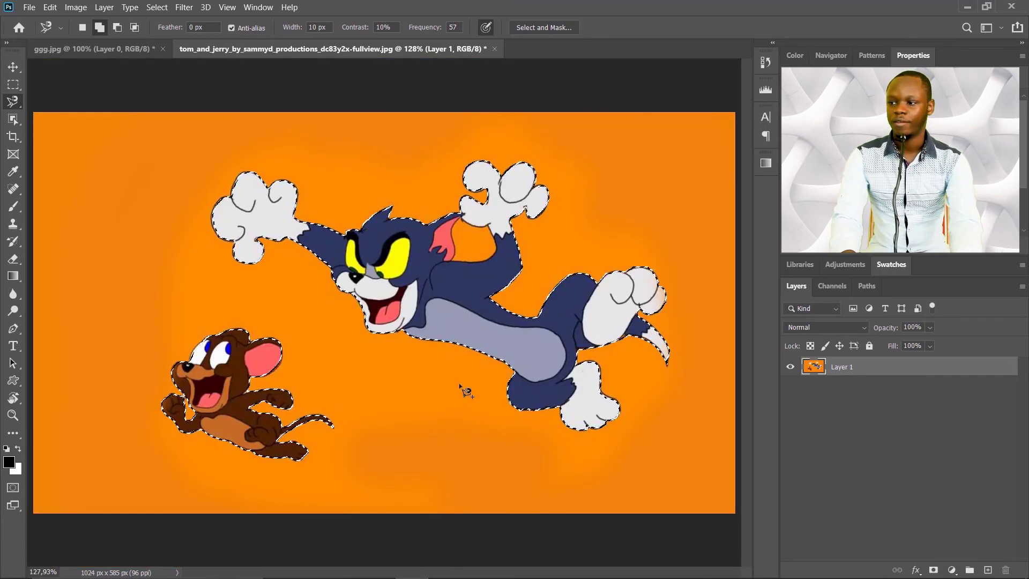
pyautogui.press('ctrl')
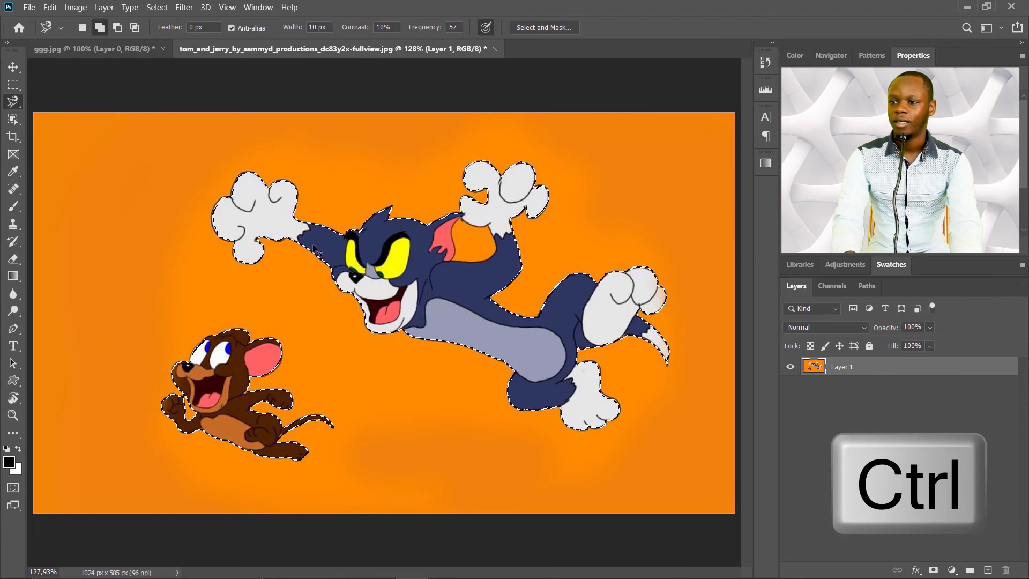
pyautogui.moveTo(301, 233); pyautogui.dragTo(302, 449)
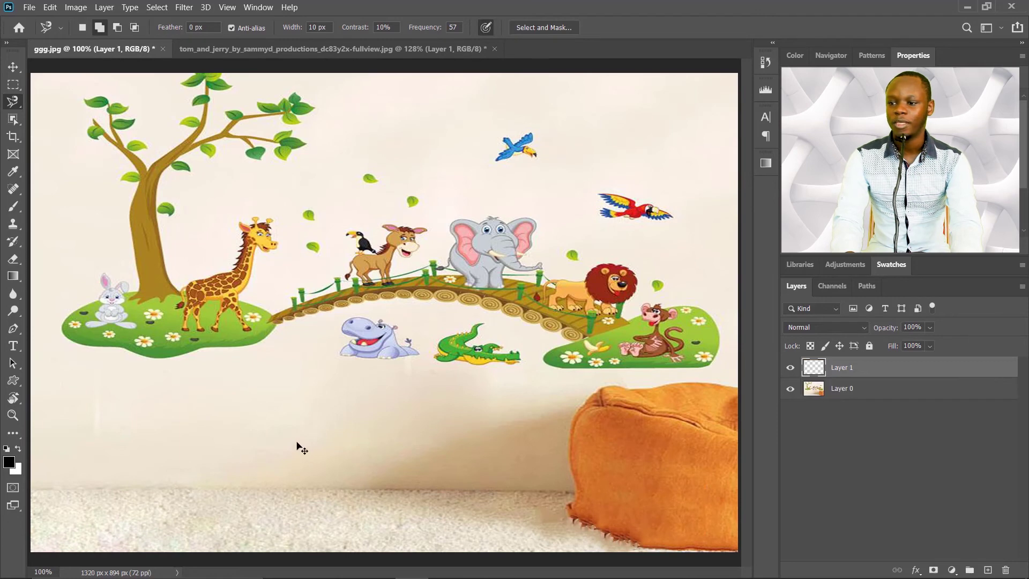
# Step: Try moving the selected cat and mouse within the original orange image, and undo the move
pyautogui.click(394, 49)
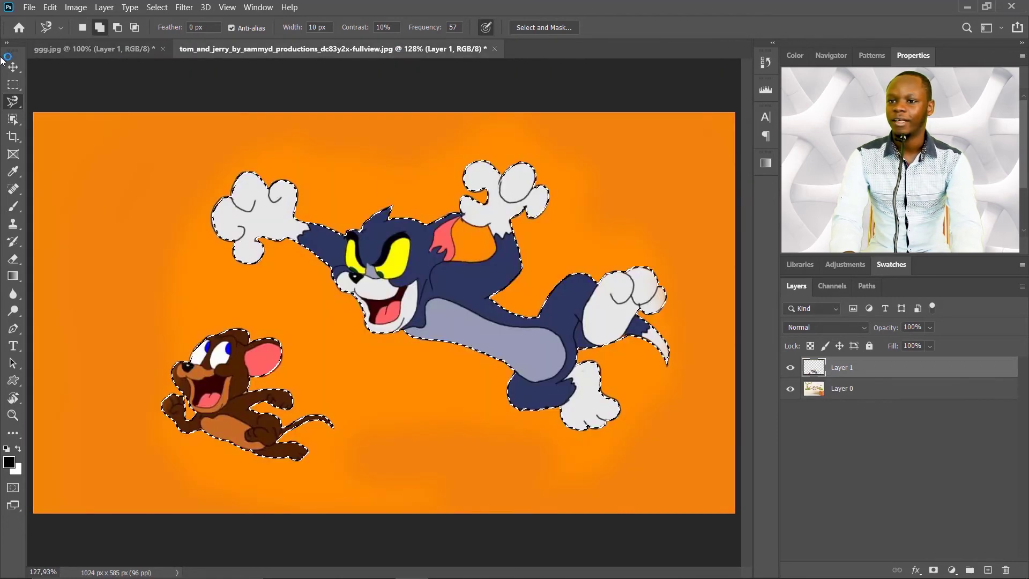
pyautogui.click(13, 67)
pyautogui.moveTo(419, 305); pyautogui.dragTo(369, 286)
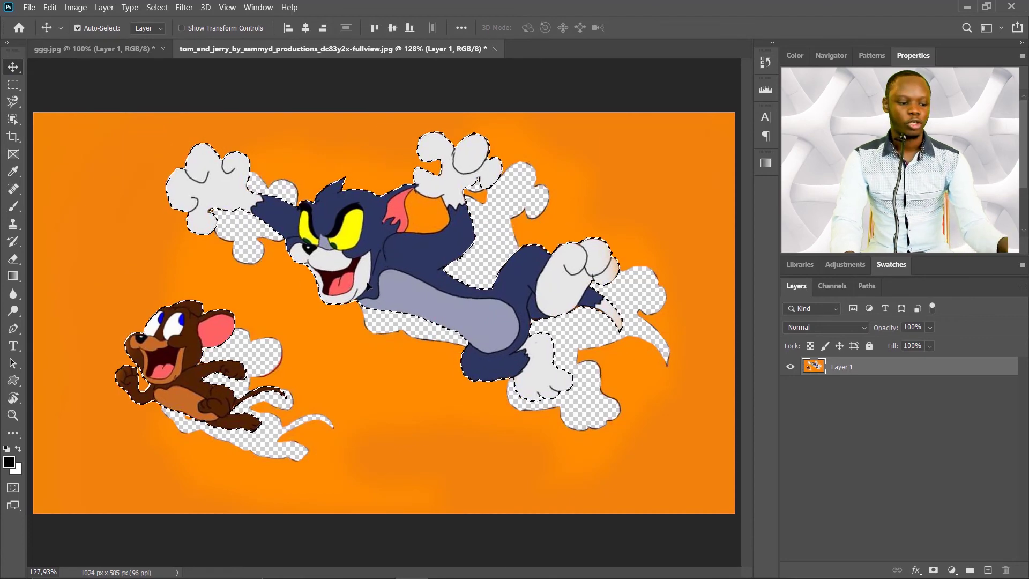
pyautogui.press('z')
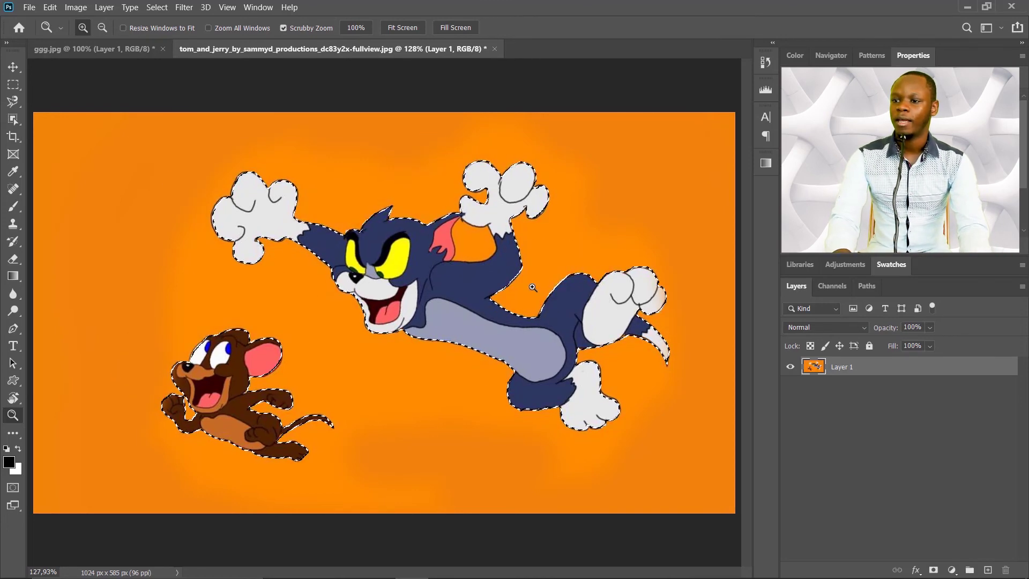
# Step: Move the cat and mouse layer in ggg.jpg upwards until both characters lie fully inside the picture
pyautogui.click(72, 47)
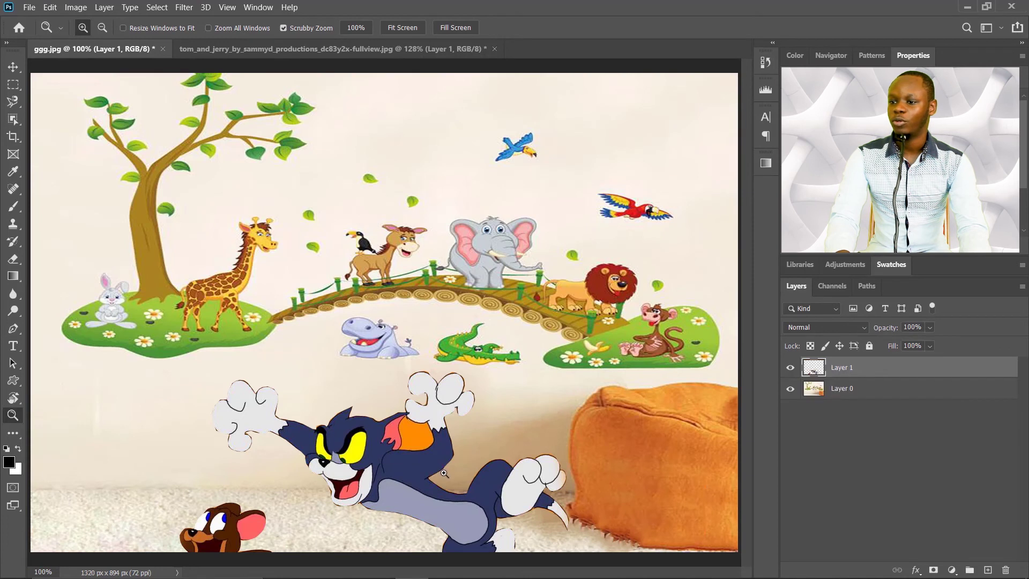
pyautogui.click(13, 66)
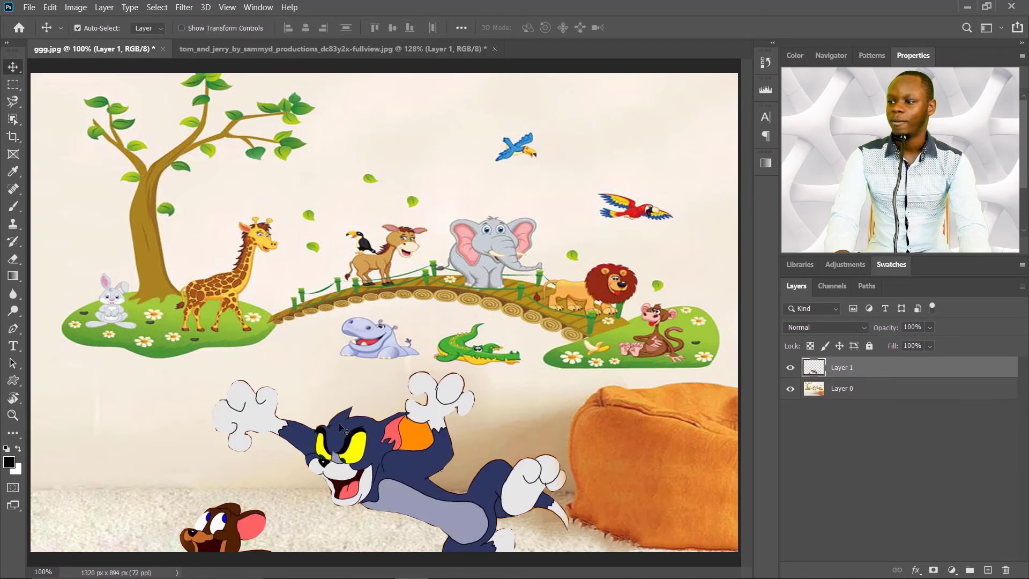
pyautogui.moveTo(379, 469); pyautogui.dragTo(354, 397)
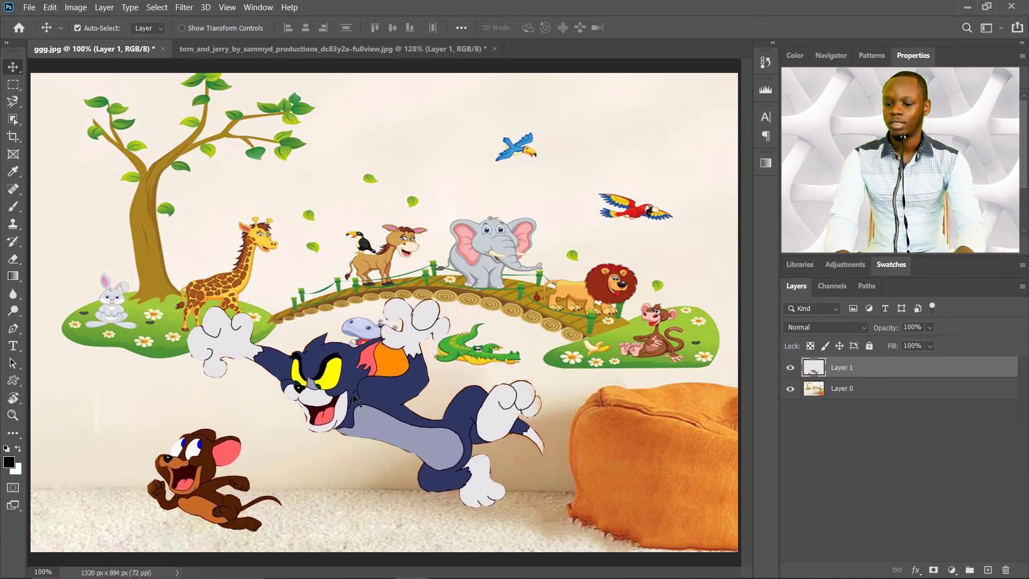
# Step: Scale the cat and mouse layer to about 65% (485 × 287 px) and place it on the wall and carpet beside the orange pouf
pyautogui.hotkey('ctrl', 't')
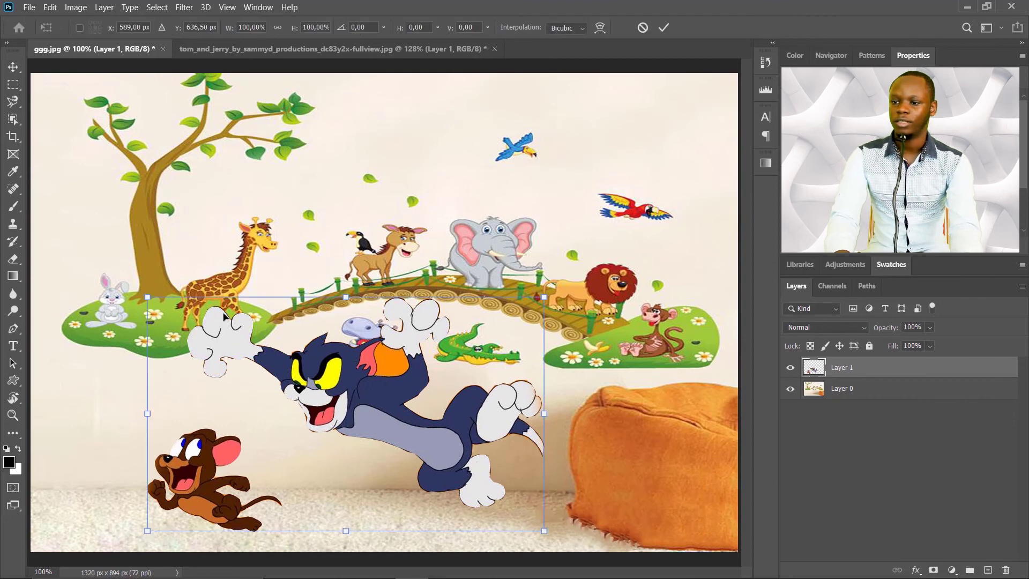
pyautogui.moveTo(157, 303); pyautogui.dragTo(269, 404)
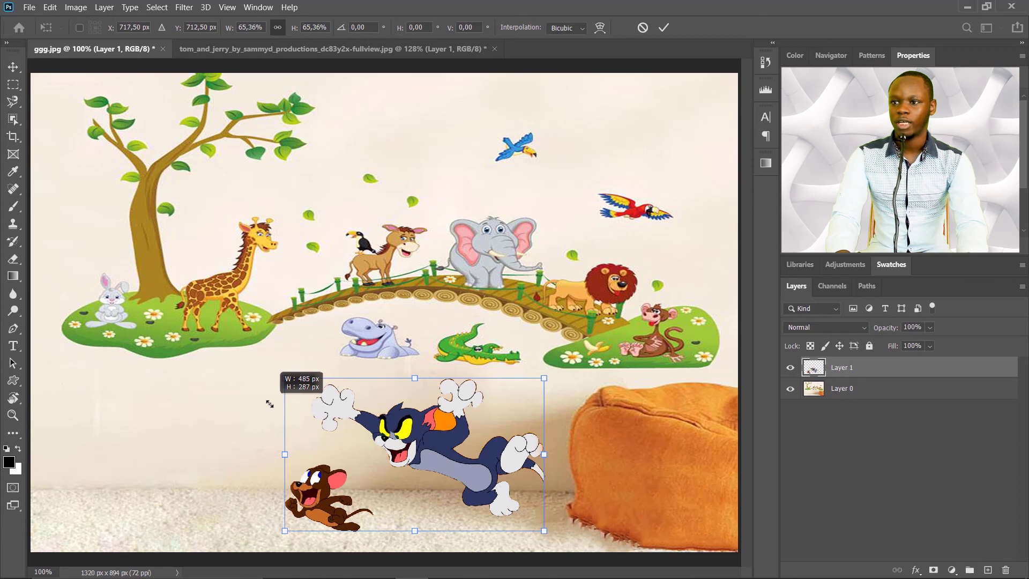
pyautogui.moveTo(270, 404); pyautogui.dragTo(270, 404)
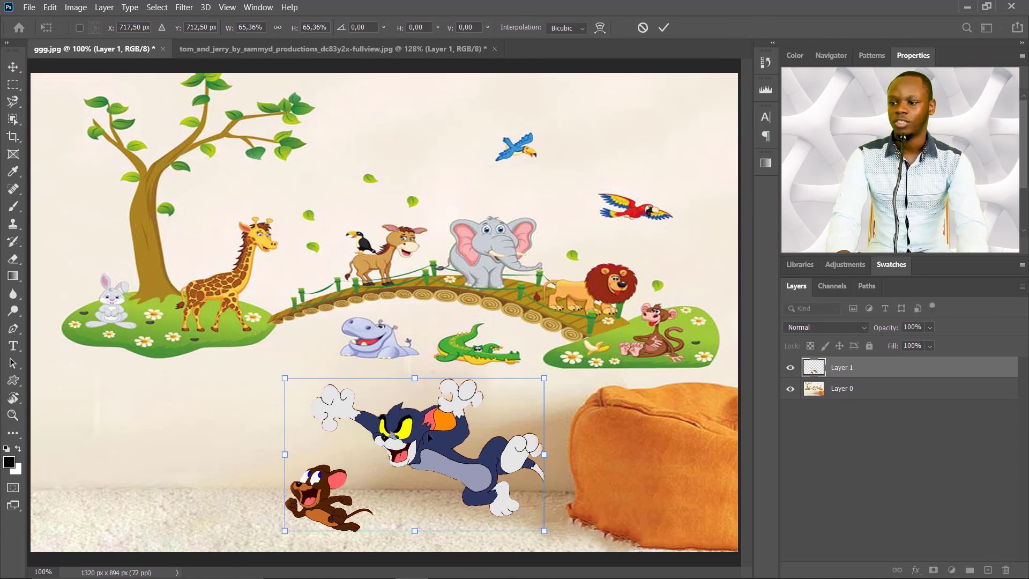
pyautogui.moveTo(427, 437); pyautogui.dragTo(386, 428)
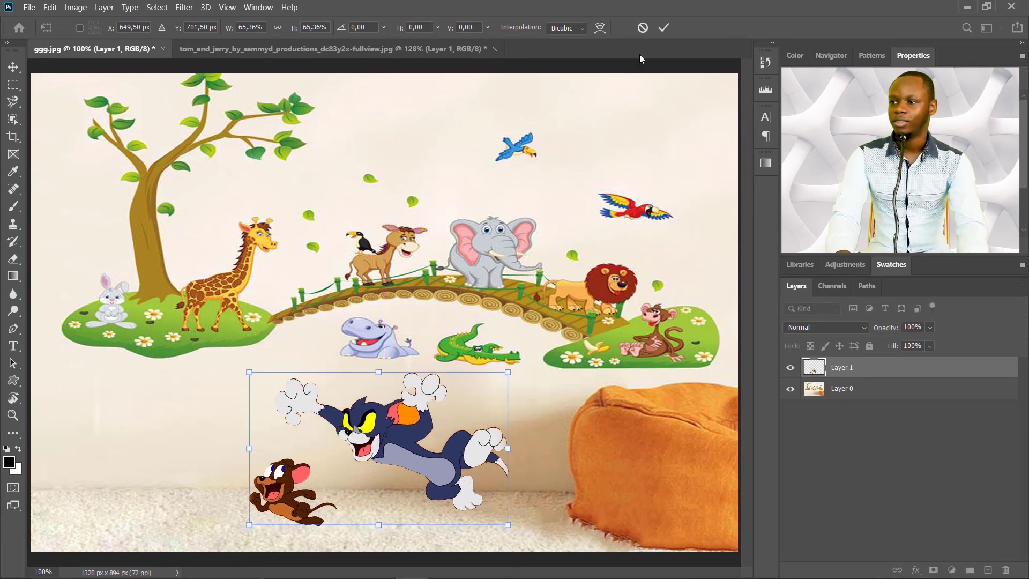
pyautogui.click(664, 29)
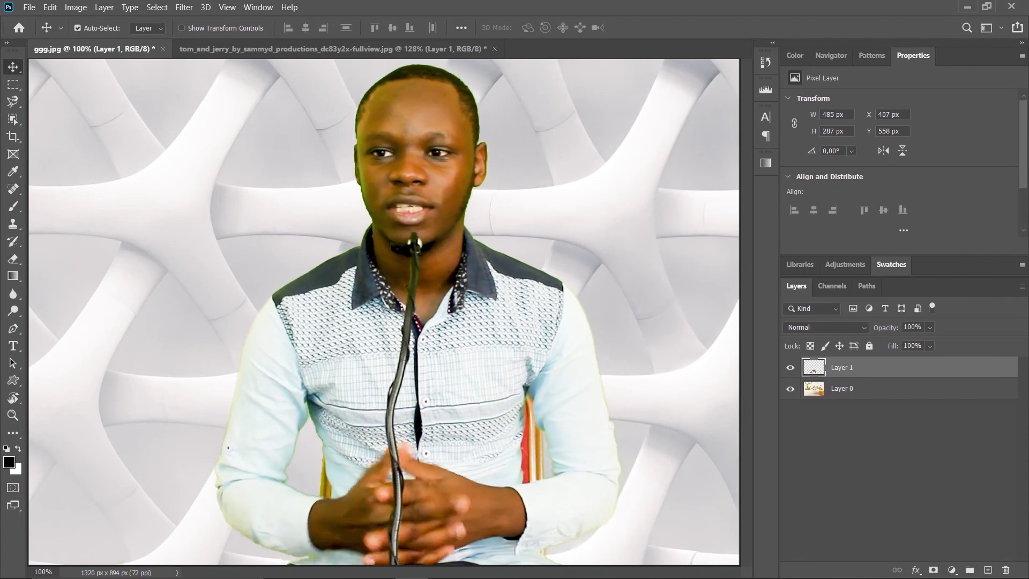
# Step: Activate the Object Selection tool
pyautogui.click(13, 119)
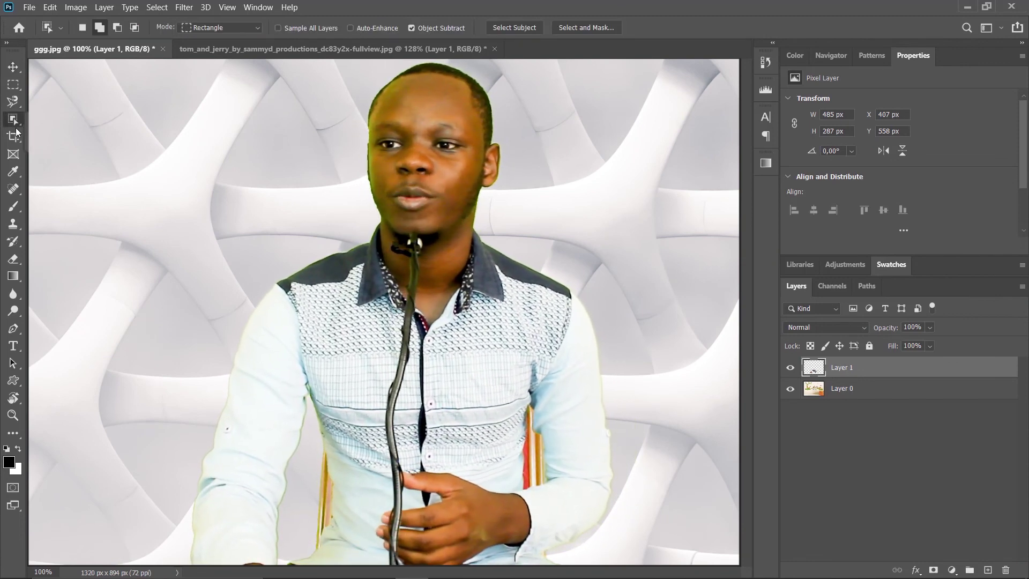